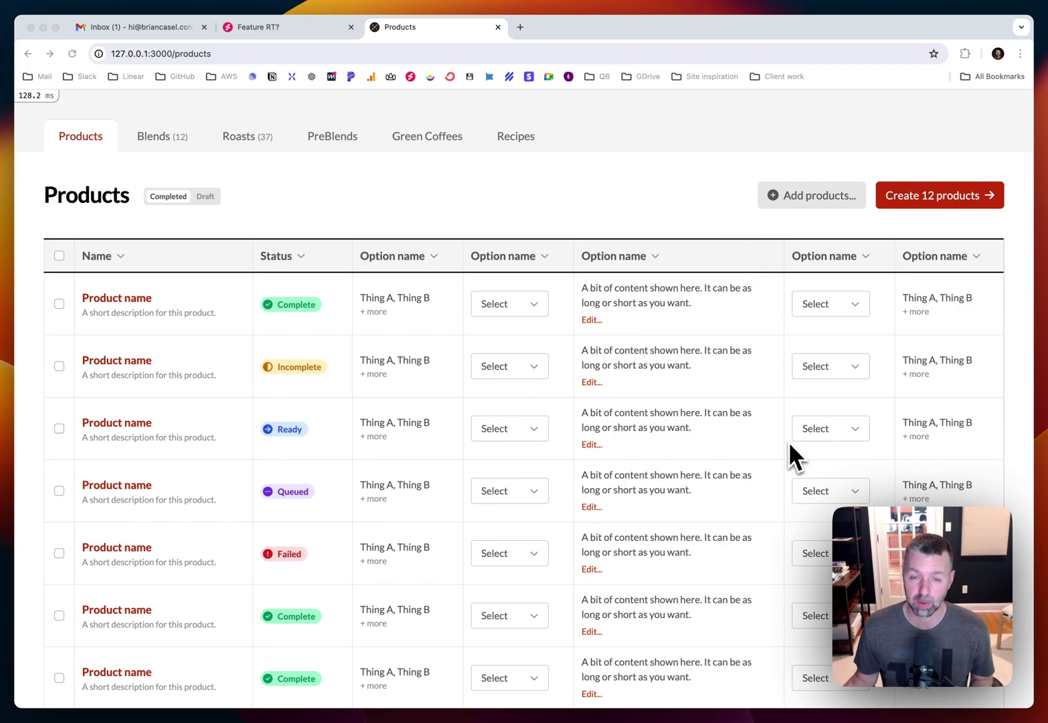
scroll(734, 483, right, 10)
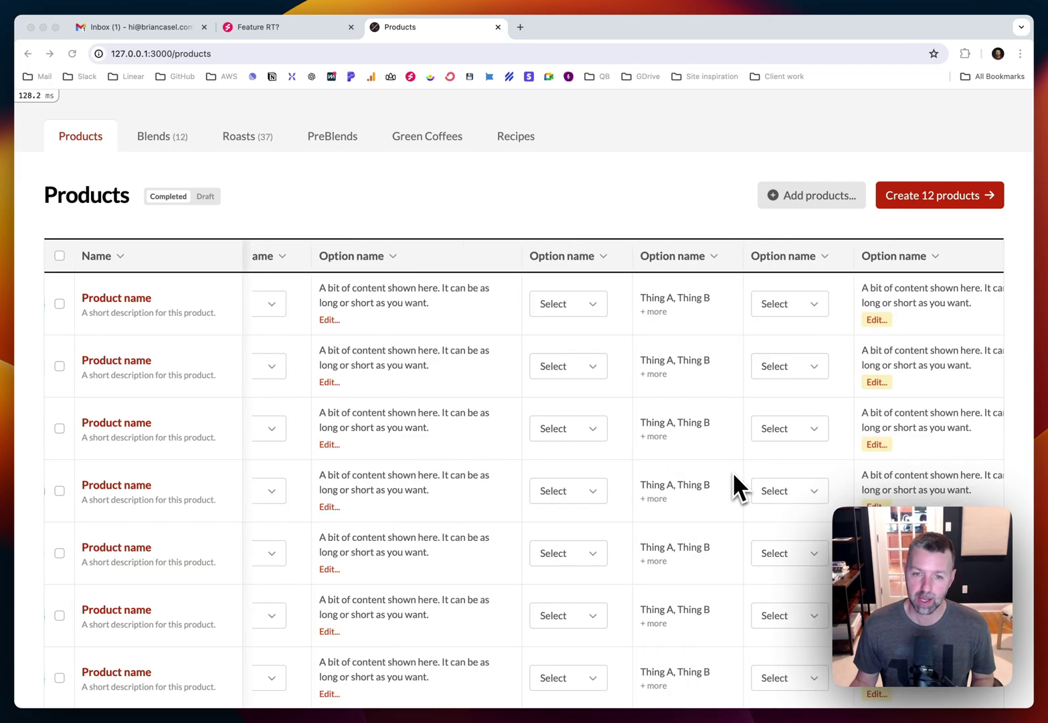
scroll(573, 492, down, 2)
scroll(554, 489, up, 2)
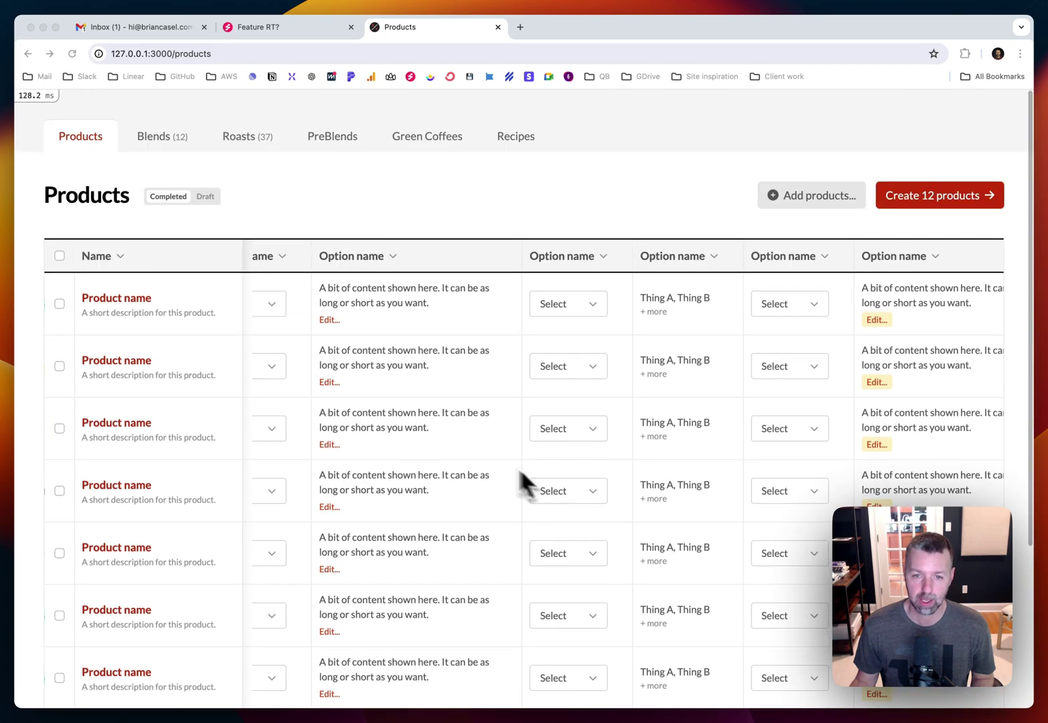
scroll(491, 455, right, 2)
scroll(540, 410, left, 10)
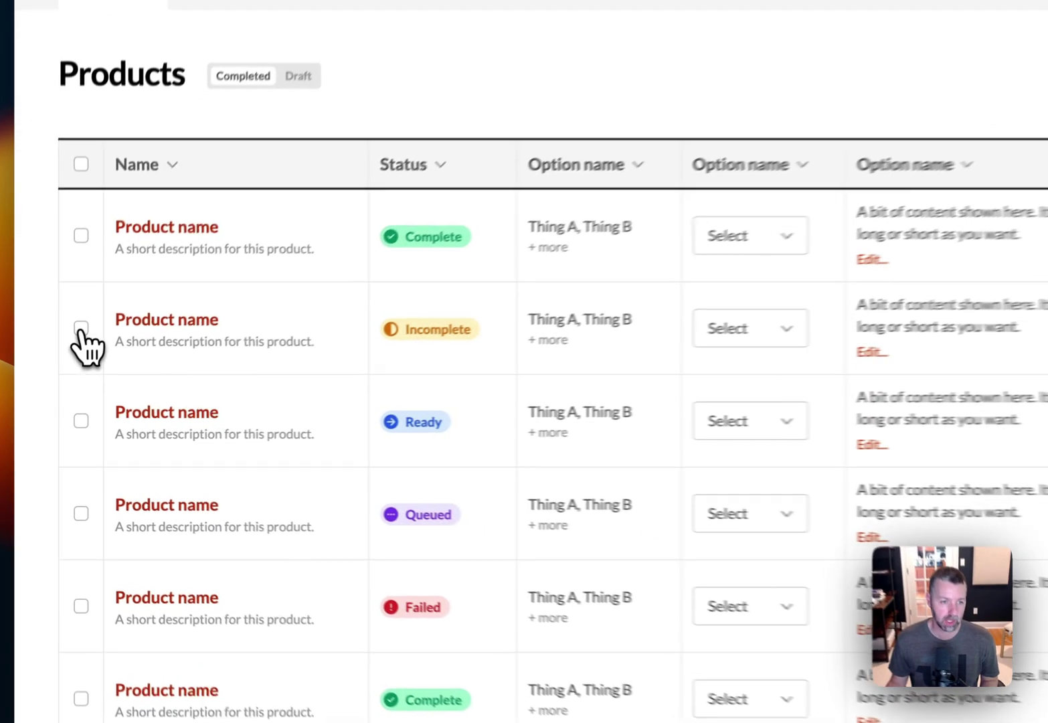
Select the Incomplete and Ready product rows, then clear all the row selections
click(87, 318)
click(87, 460)
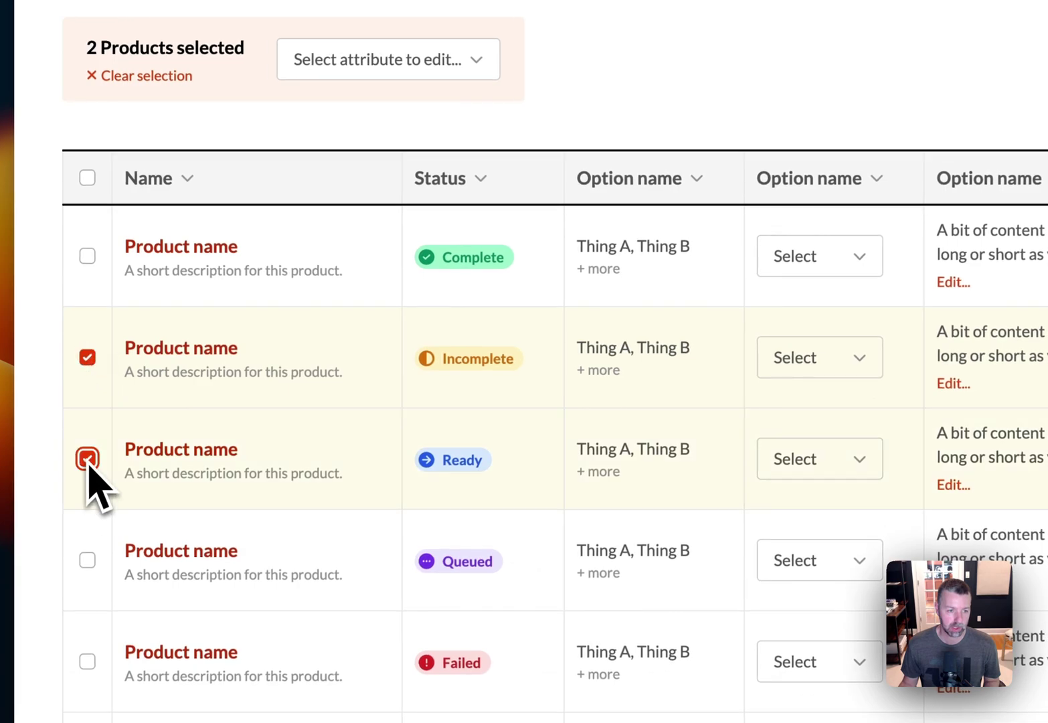
click(87, 255)
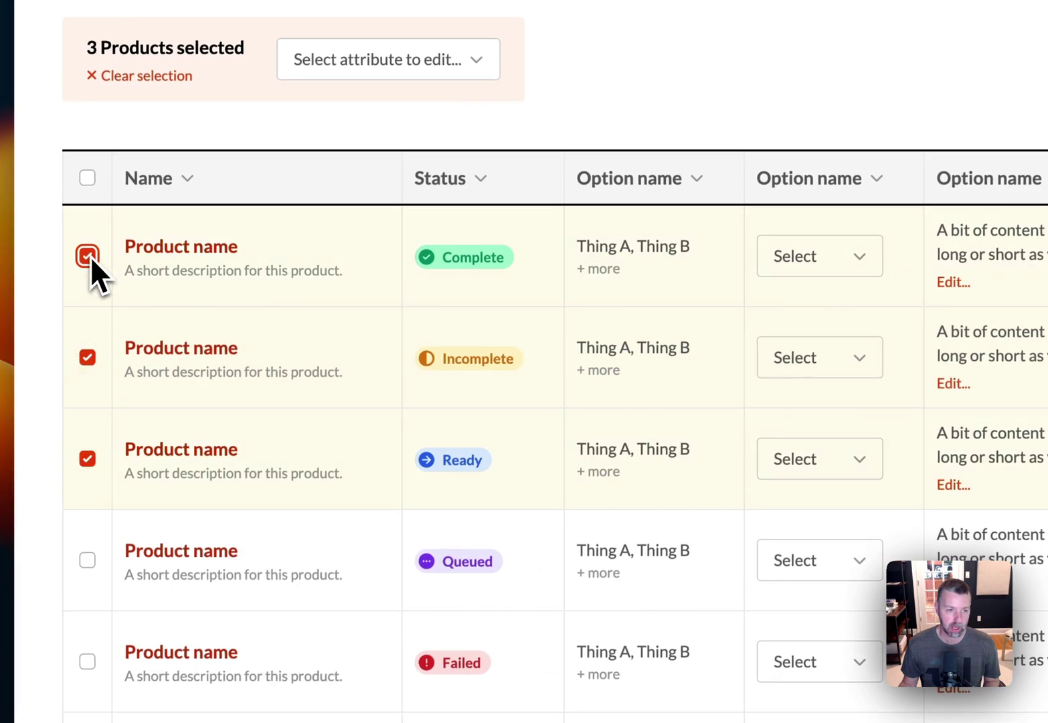
click(87, 357)
click(85, 459)
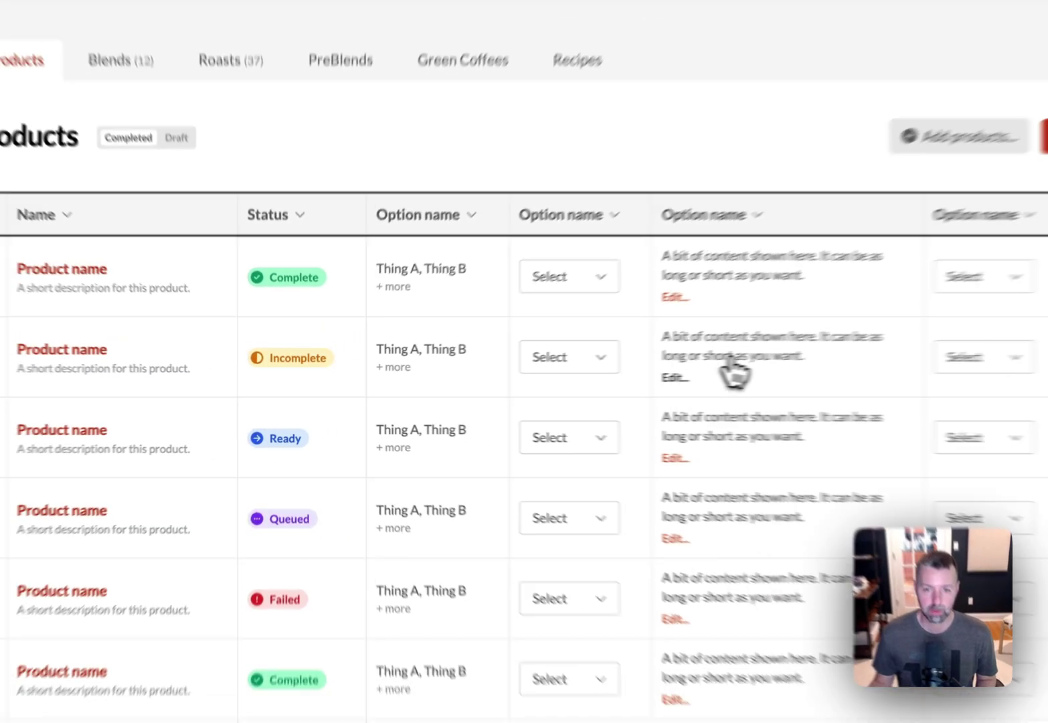
Open and cancel a product's content edit panel, then preview the first row's selection choices
click(663, 376)
click(866, 164)
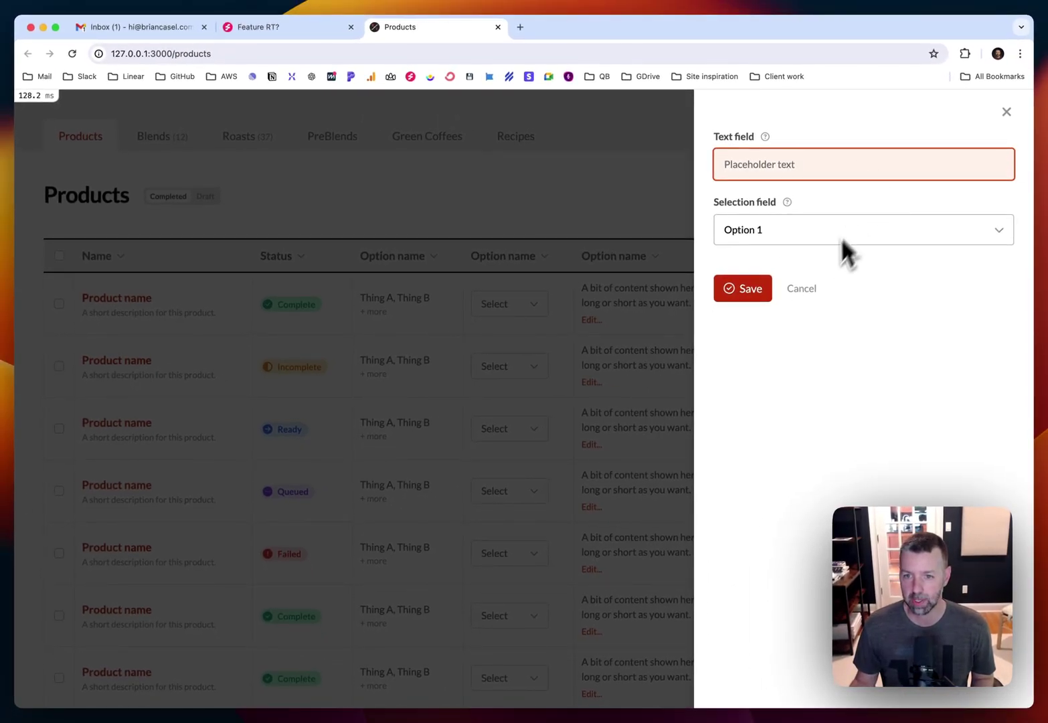
click(823, 289)
click(499, 311)
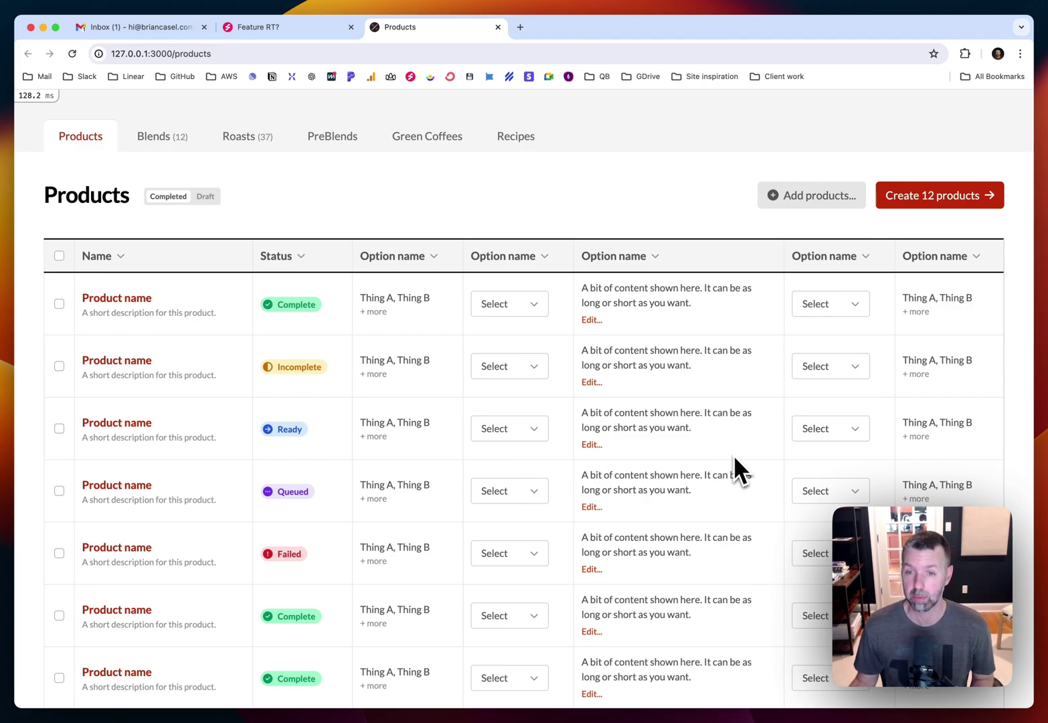
scroll(746, 547, down, 1)
scroll(746, 545, down, 1)
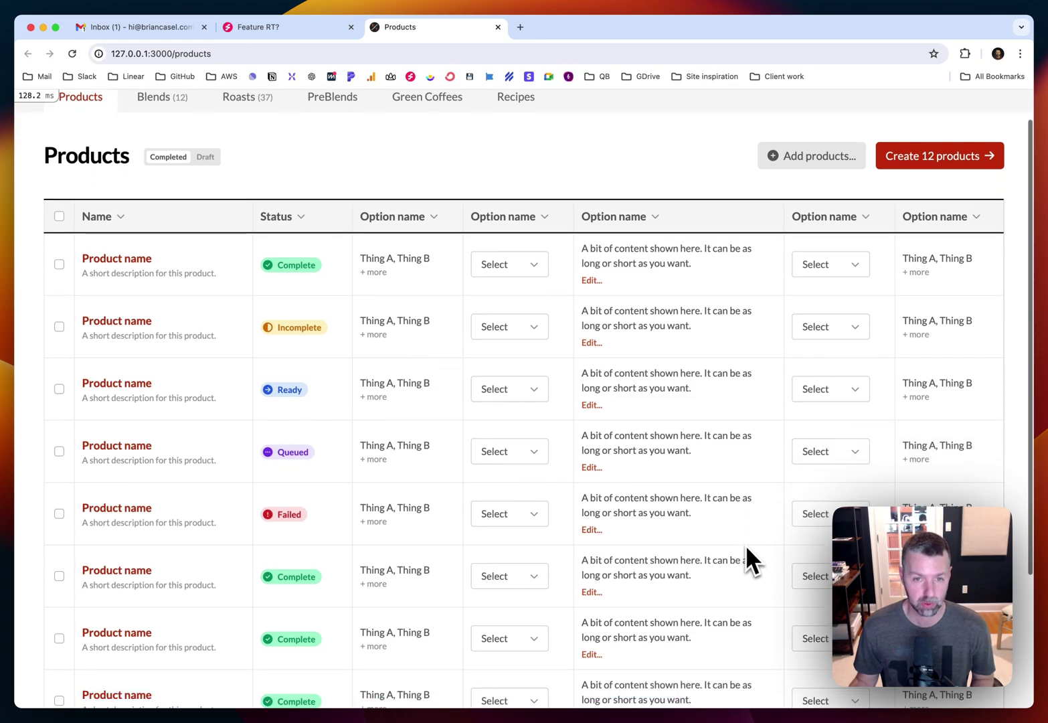
scroll(745, 541, down, 2)
scroll(745, 537, up, 3)
scroll(747, 508, right, 5)
scroll(747, 484, left, 5)
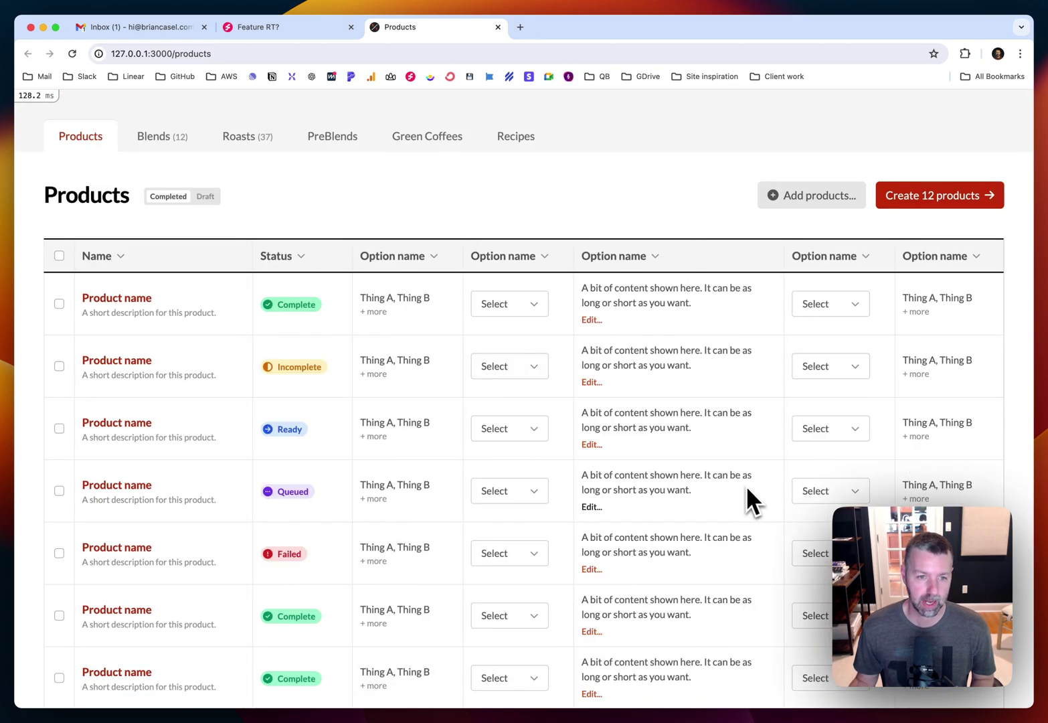
scroll(746, 486, right, 5)
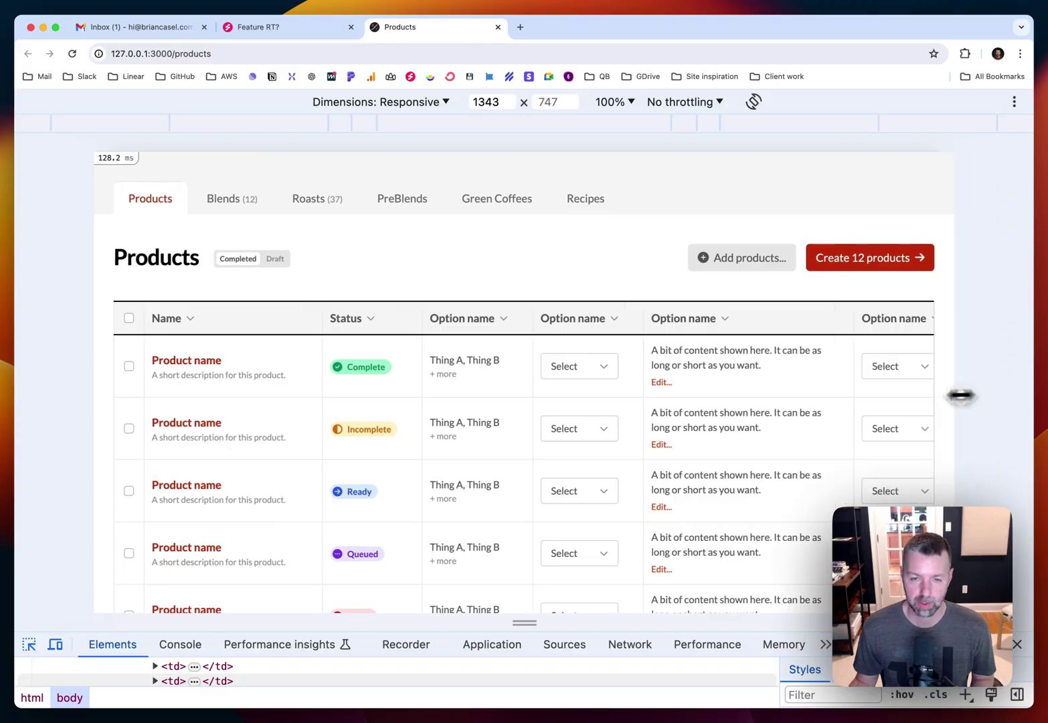
Narrow the page preview from tablet to phone width and open the mobile section navigation
drag(959, 395, 695, 383)
click(601, 193)
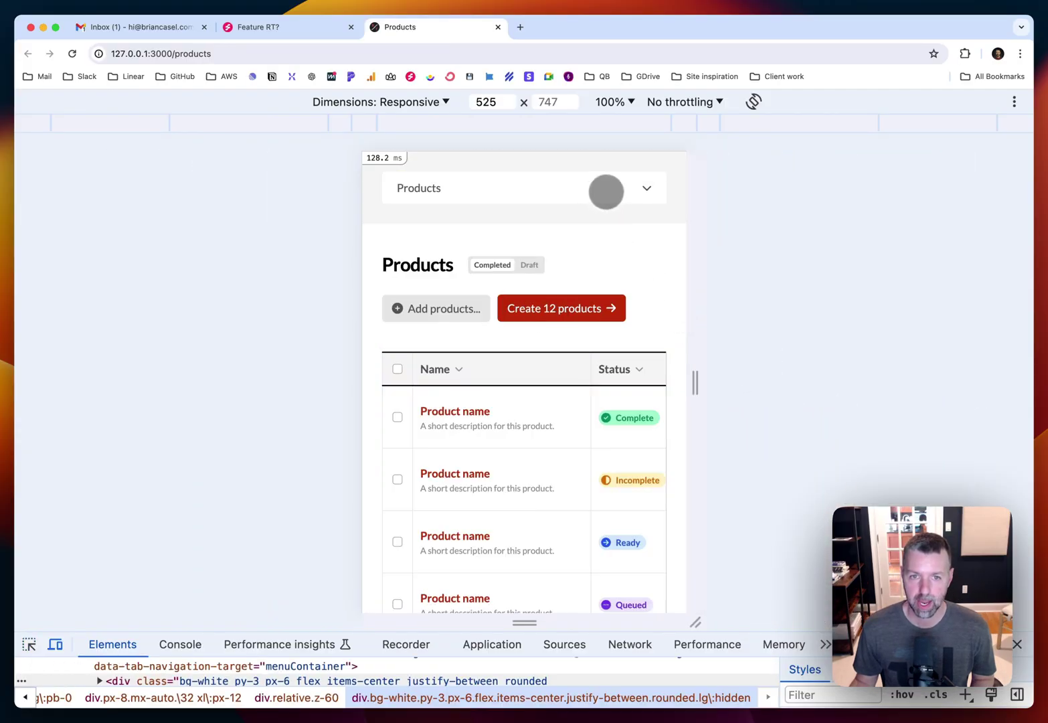
click(605, 192)
scroll(634, 414, right, 3)
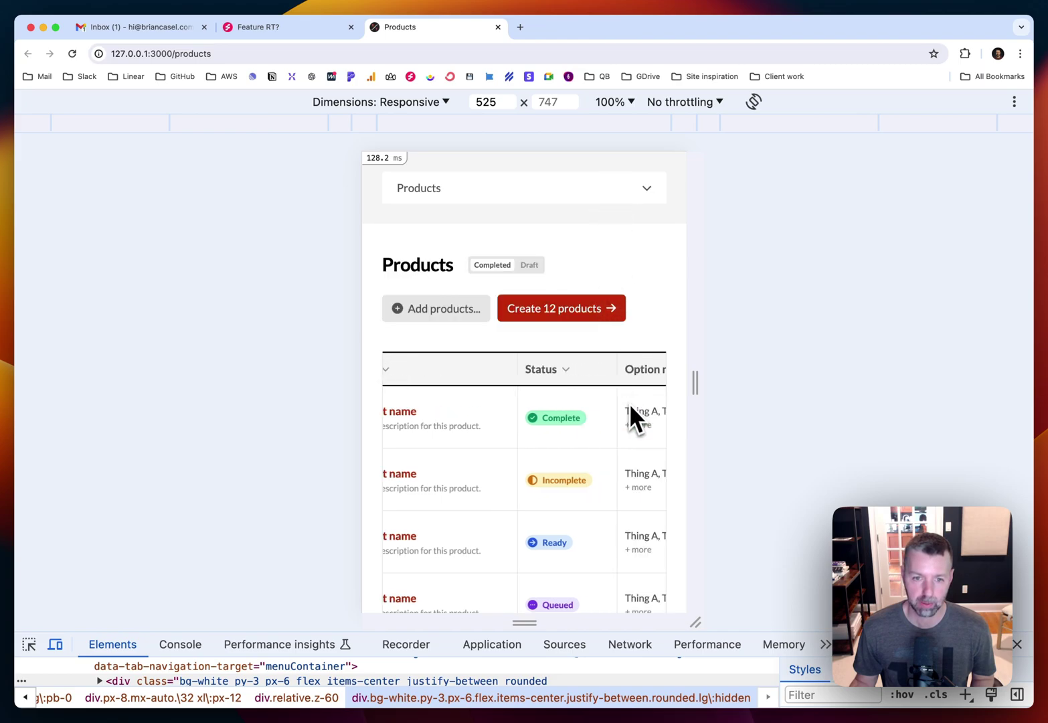
scroll(631, 414, right, 2)
scroll(628, 494, right, 3)
scroll(623, 495, right, 2)
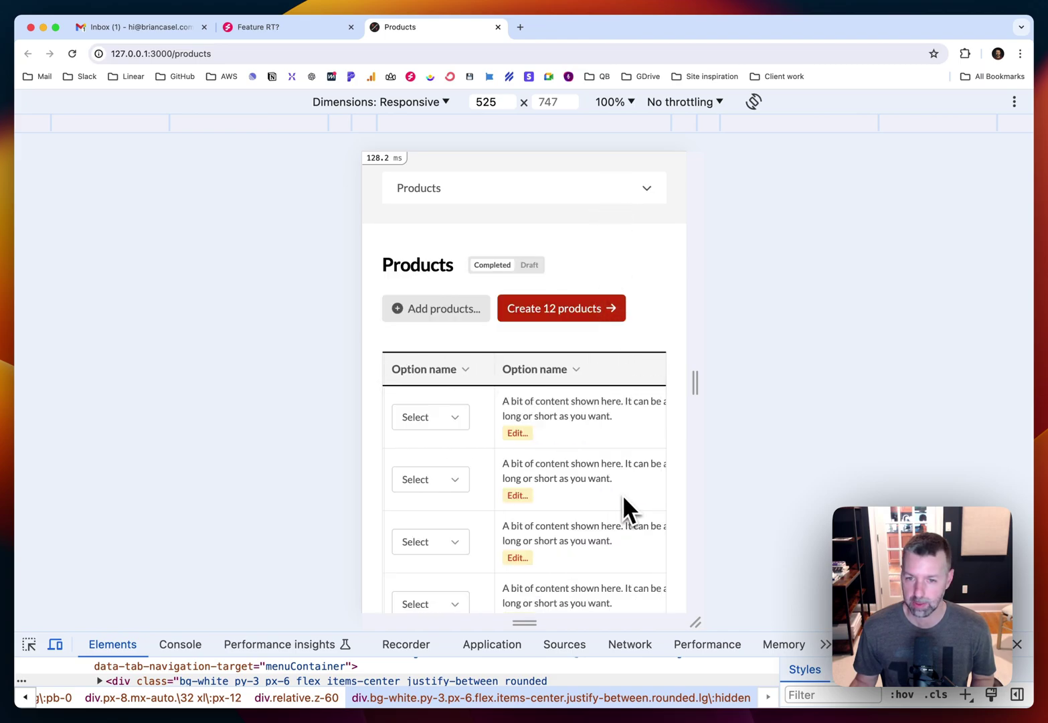
scroll(622, 495, left, 5)
Switch to RubyMine and find the selection cell code in the table row template
key(super+shift+m)
key(super+Tab)
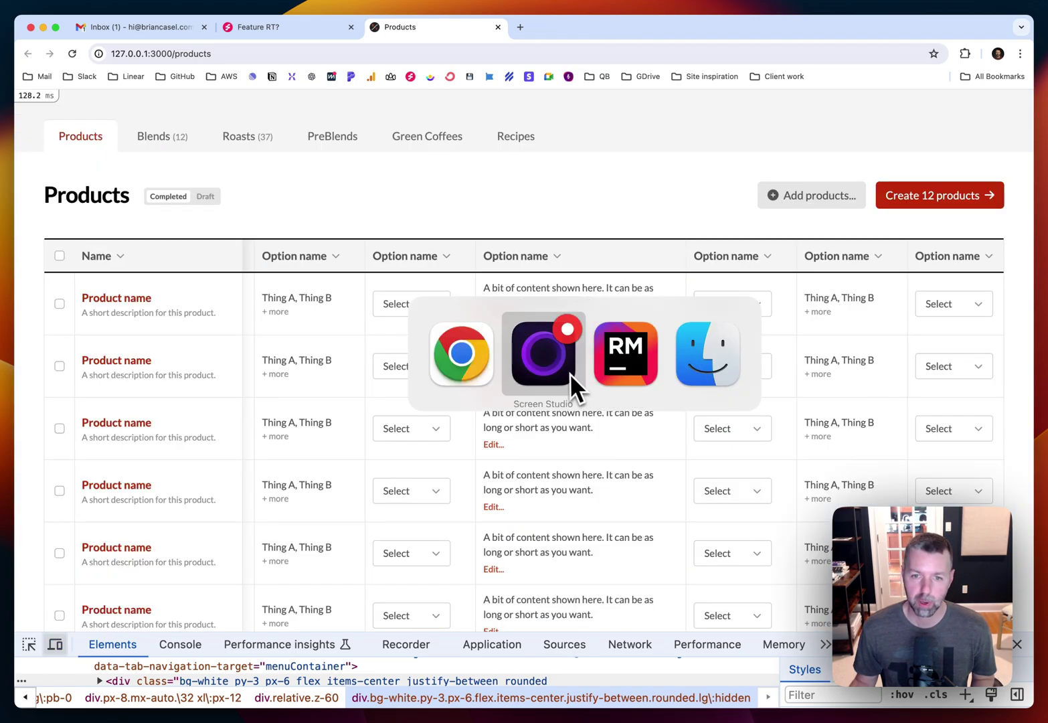
click(636, 368)
click(630, 354)
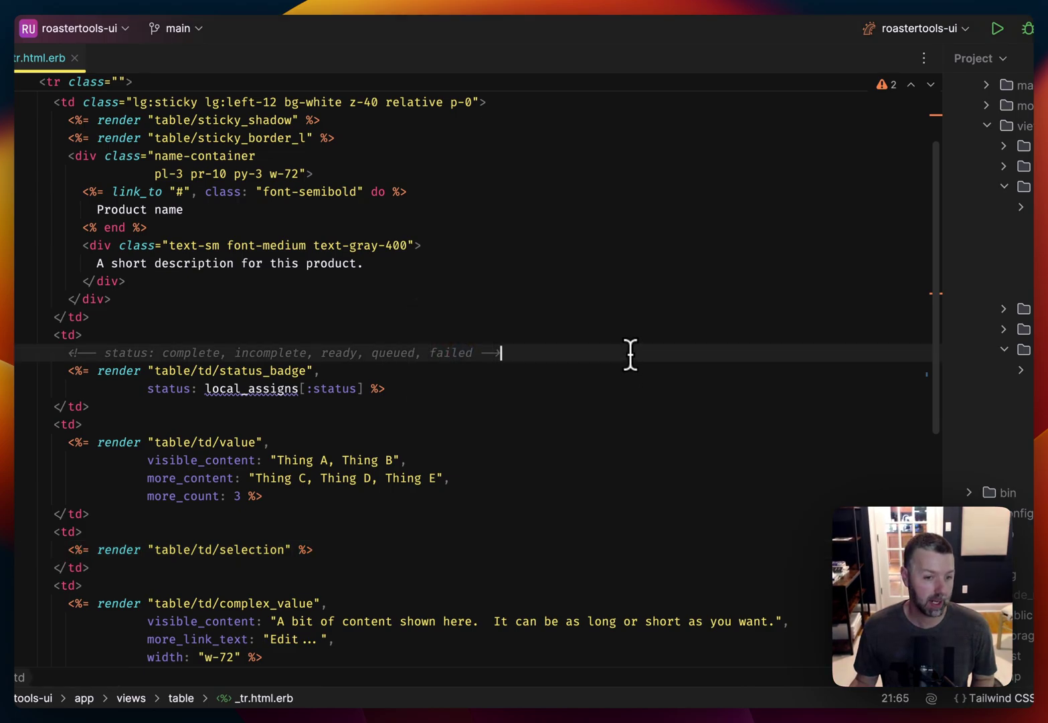
click(396, 276)
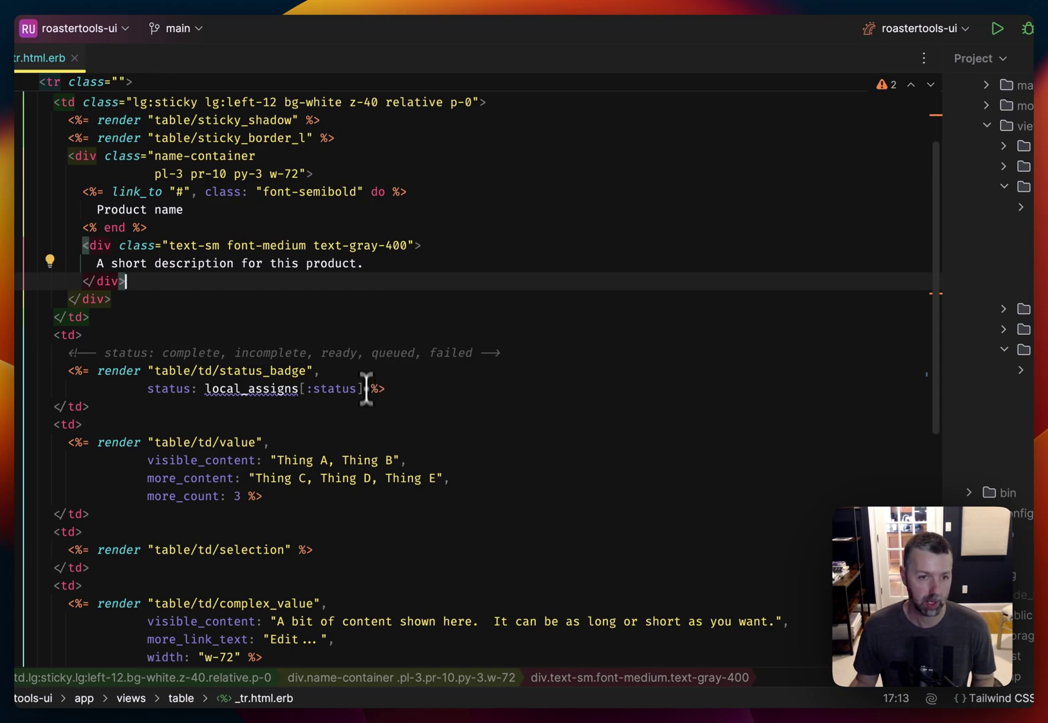
scroll(377, 221, down, 2)
click(289, 485)
Compare against the browser, then start a new argument line in the selection render
key(super+Tab)
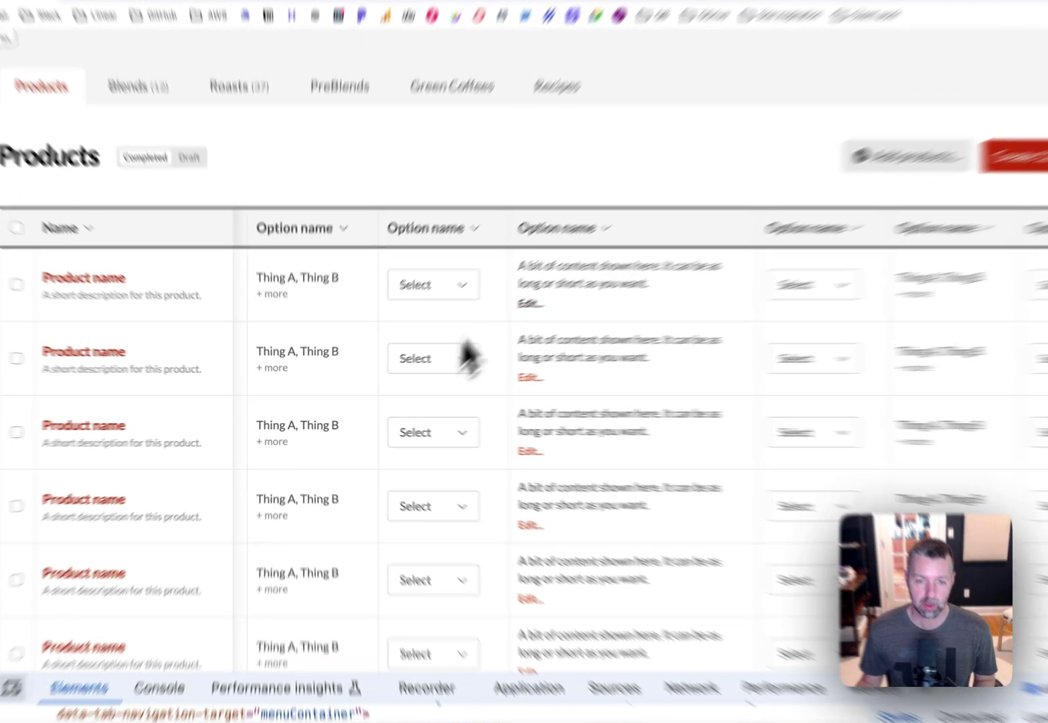
key(super+Tab)
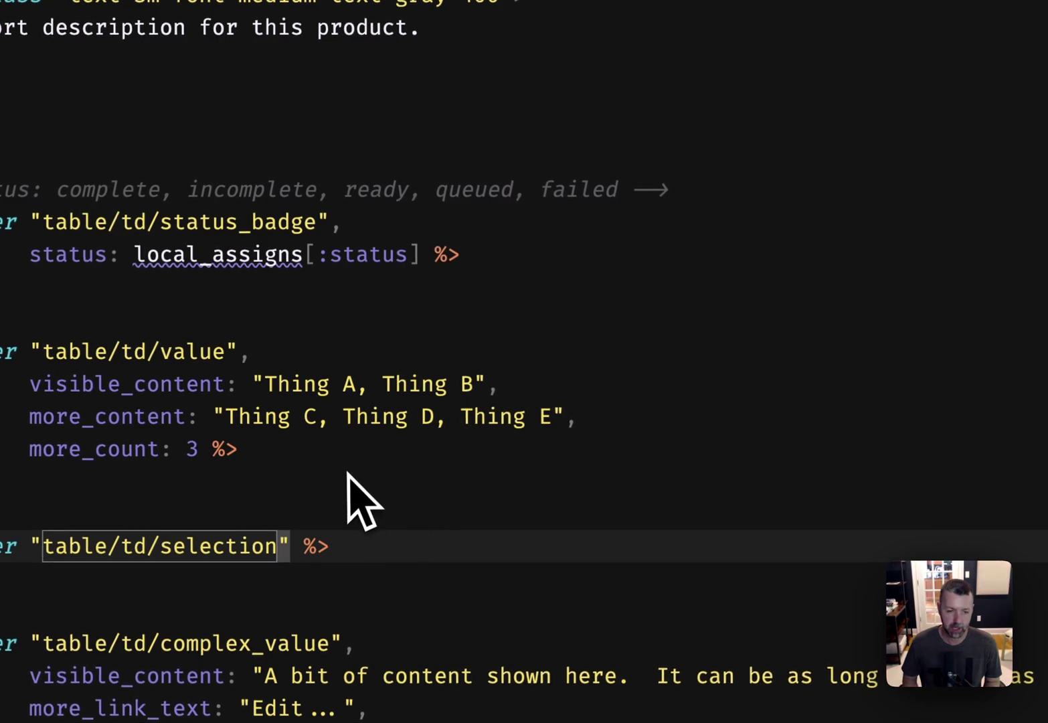
text(,)
key(Return)
text(requi)
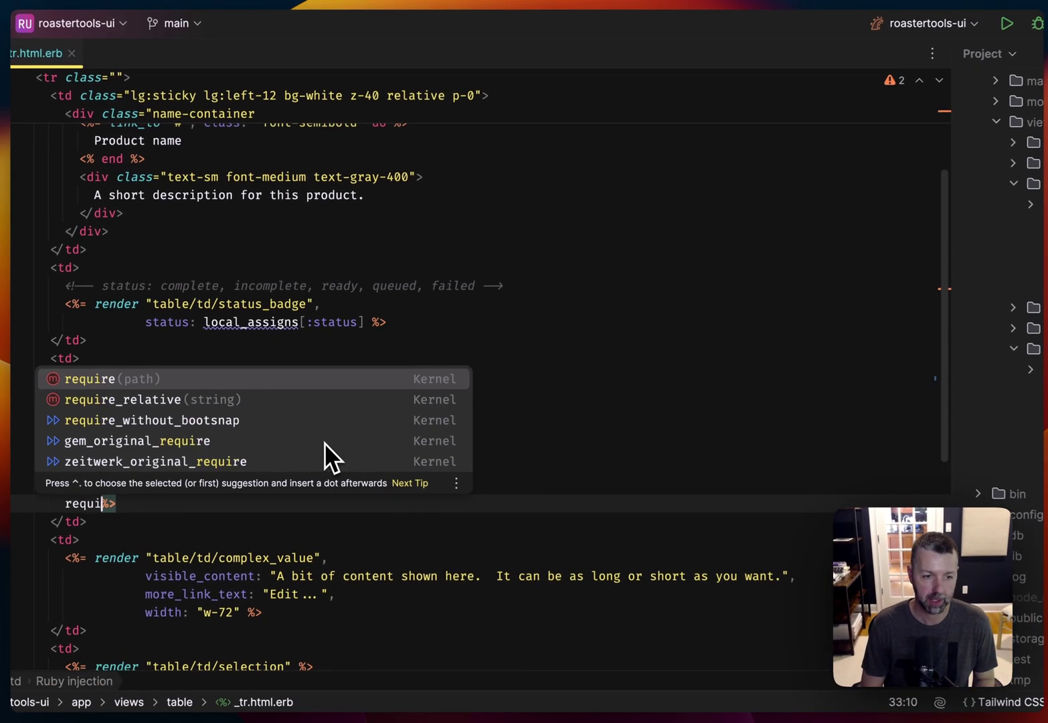
text(red: t)
key(super+Tab)
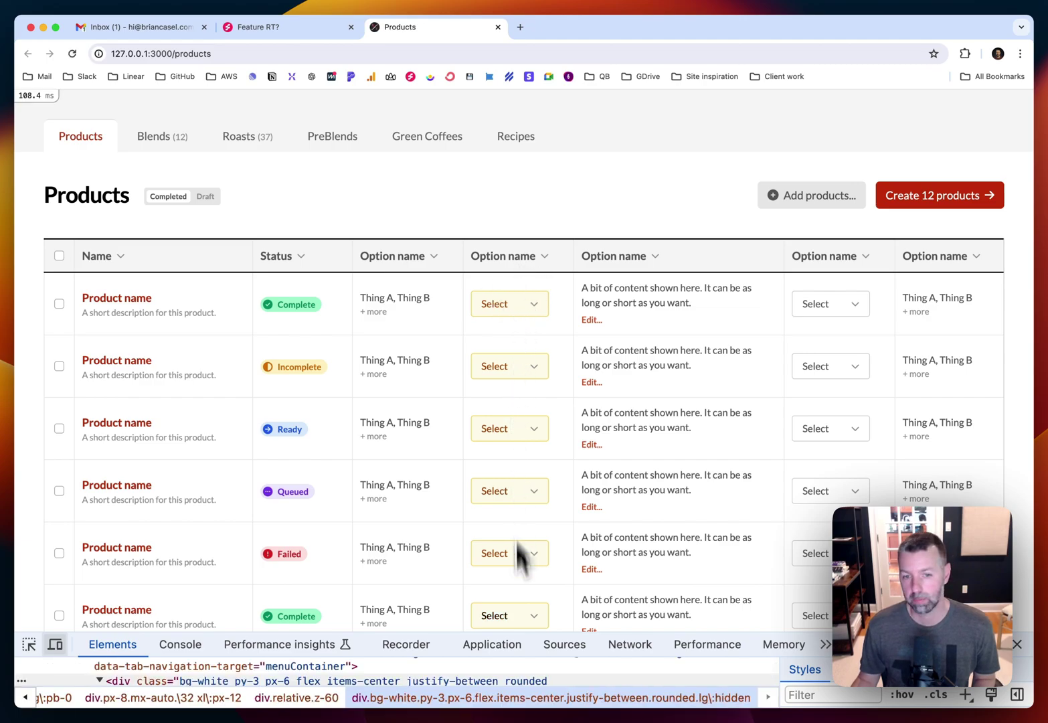